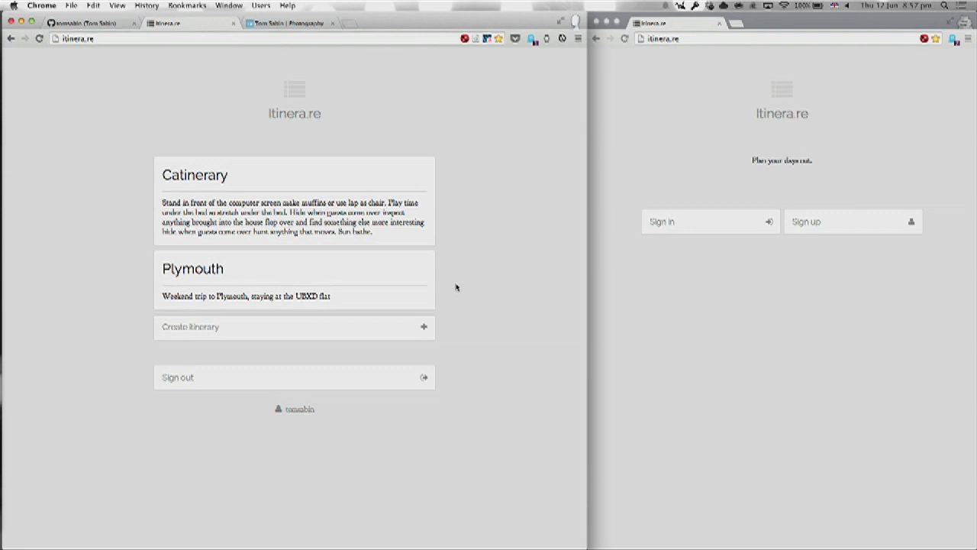
Open the Plymouth itinerary and look through its entries.
left_click(421, 279)
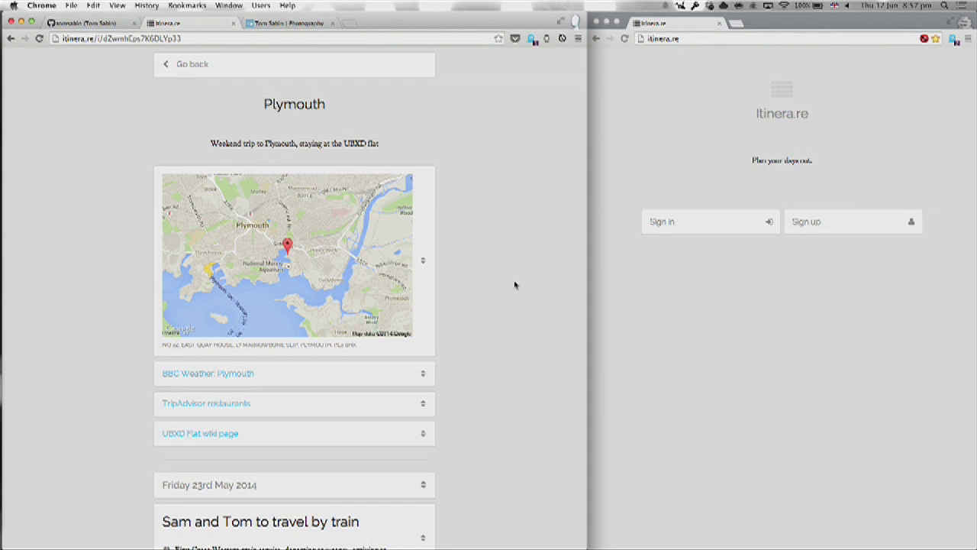
scroll(514, 285, "down", 1)
scroll(515, 285, "down", 4)
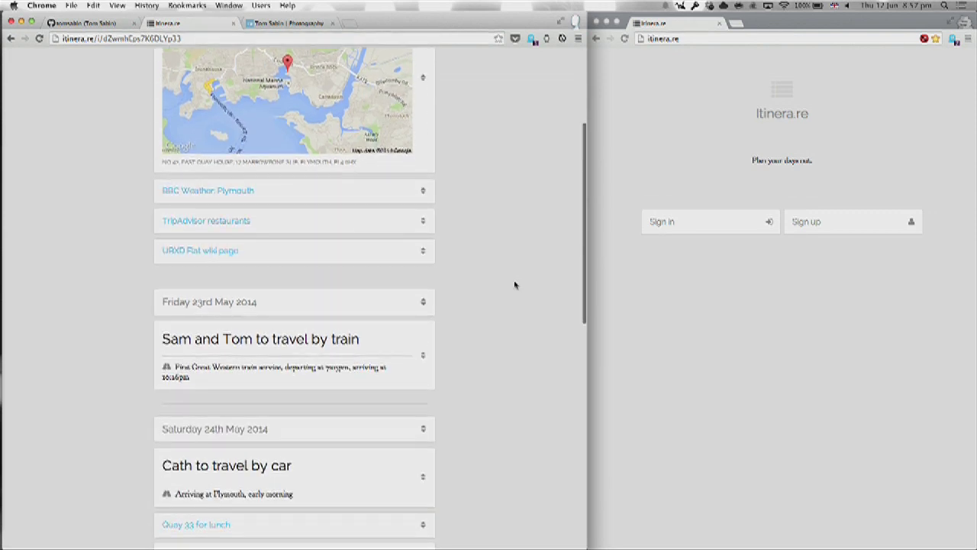
scroll(514, 284, "up", 1)
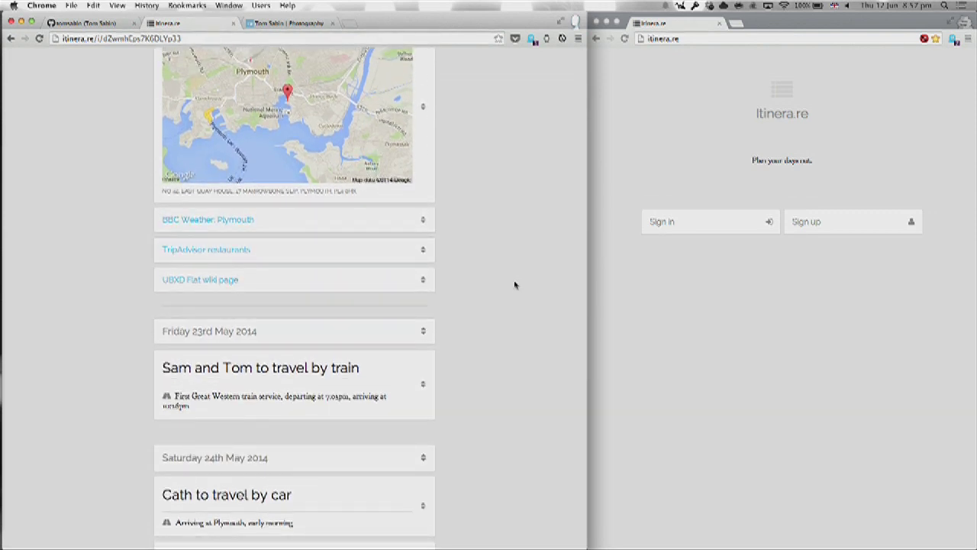
scroll(515, 284, "down", 1)
scroll(515, 285, "down", 2)
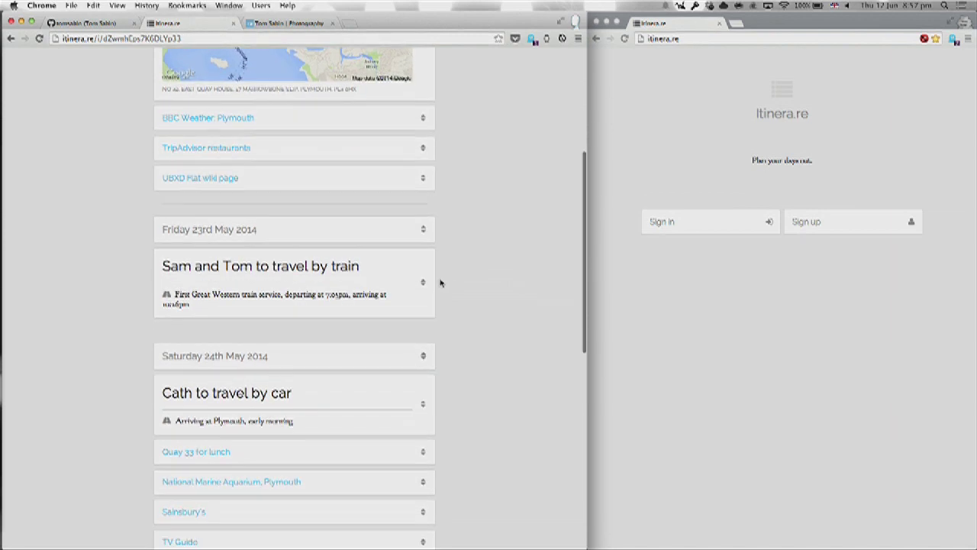
Check the train travel entry's details, then return to the itinerary's end below Vue Cinema.
left_click(375, 270)
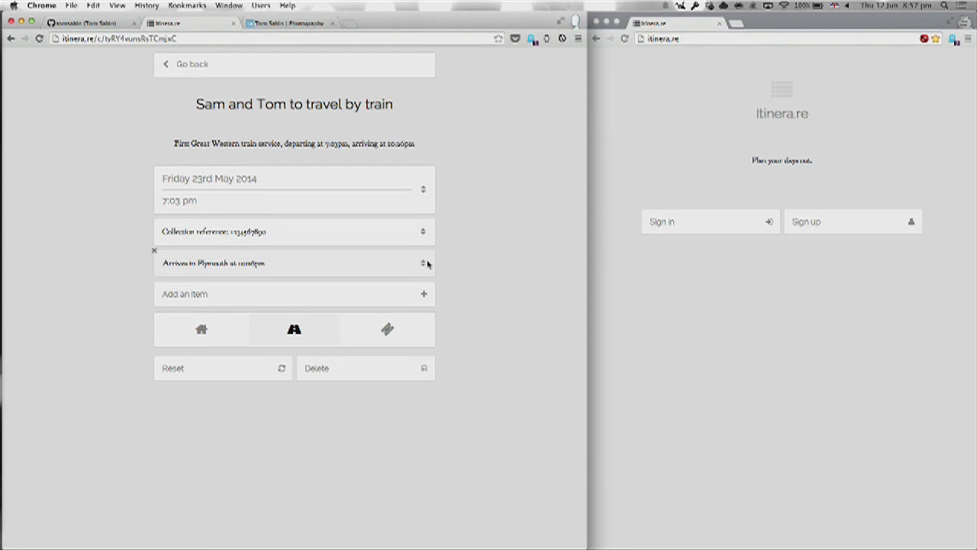
left_click(264, 57)
scroll(527, 318, "down", 1)
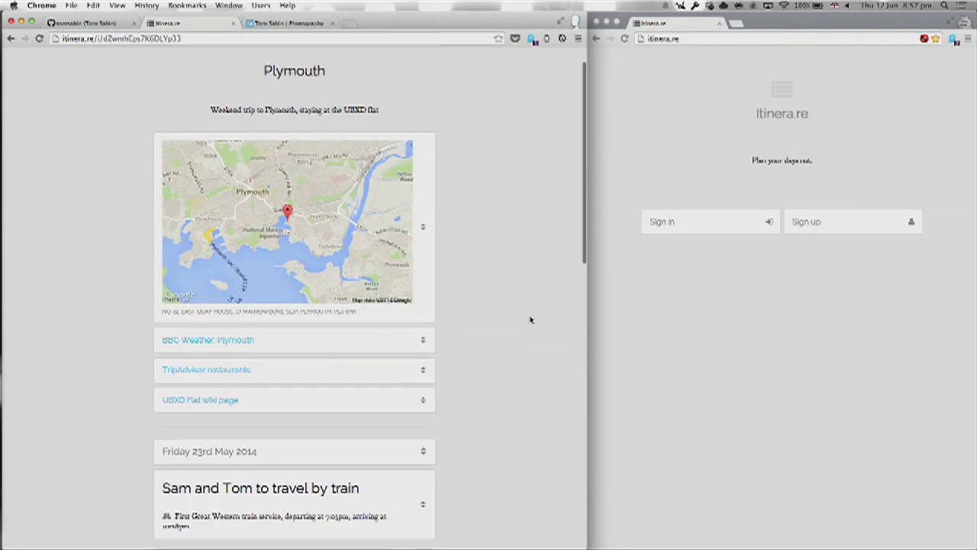
scroll(527, 318, "down", 8)
scroll(530, 319, "down", 4)
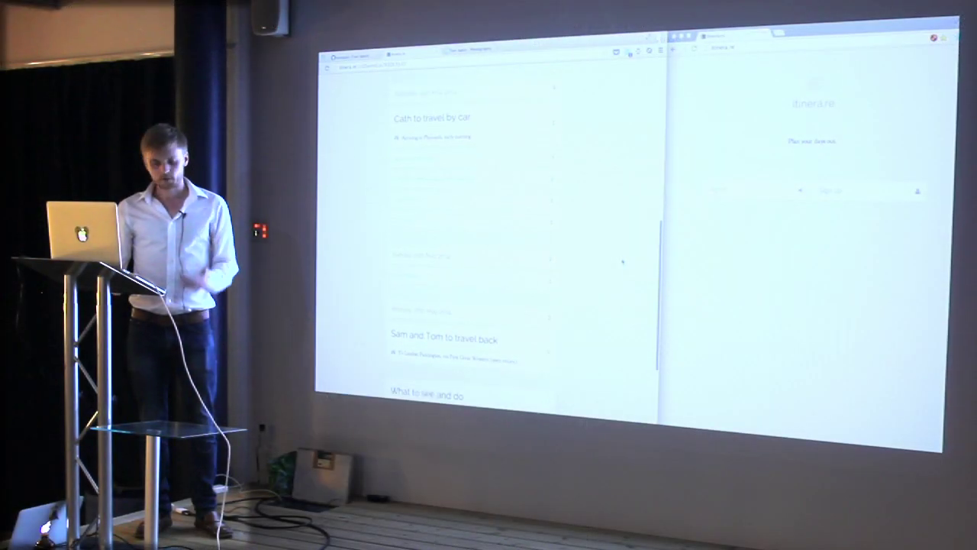
scroll(531, 319, "down", 2)
scroll(622, 262, "down", 3)
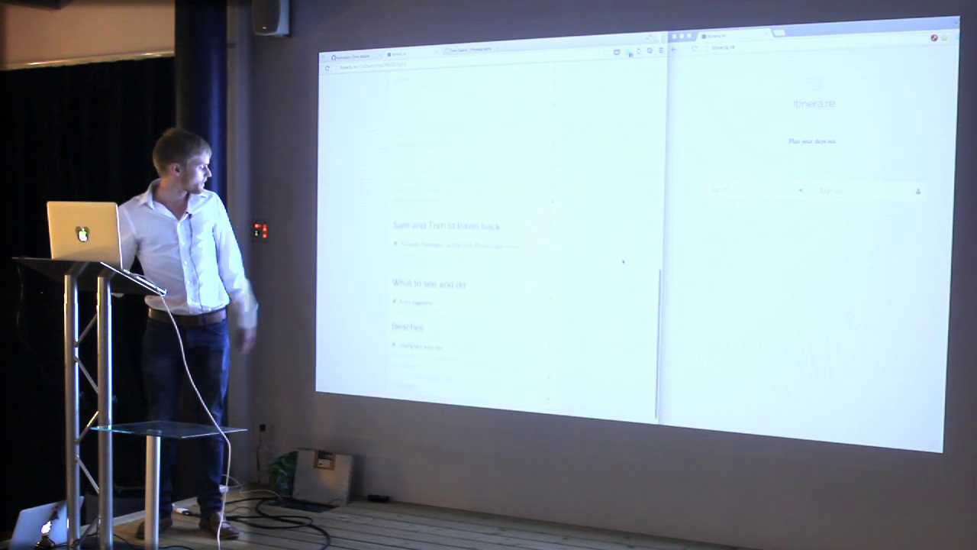
scroll(623, 262, "down", 2)
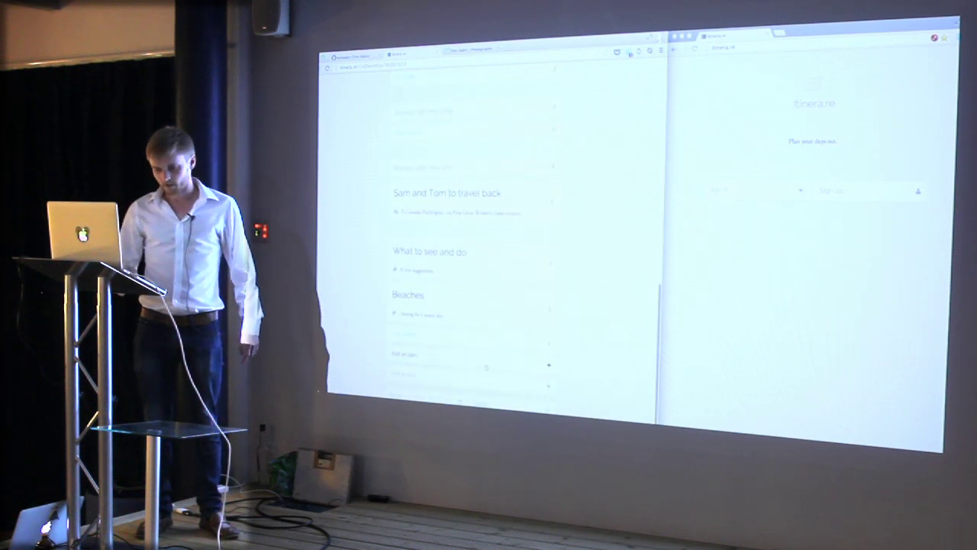
mouse_move(469, 370)
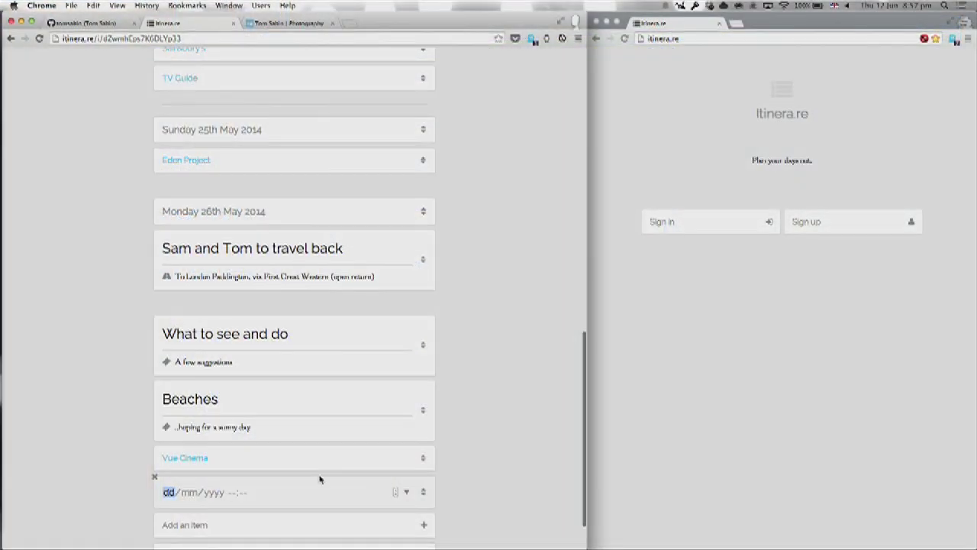
Date the new entry Sunday 3rd April 2016, 2:01 am, then start editing the Vue Cinema entry.
type("03")
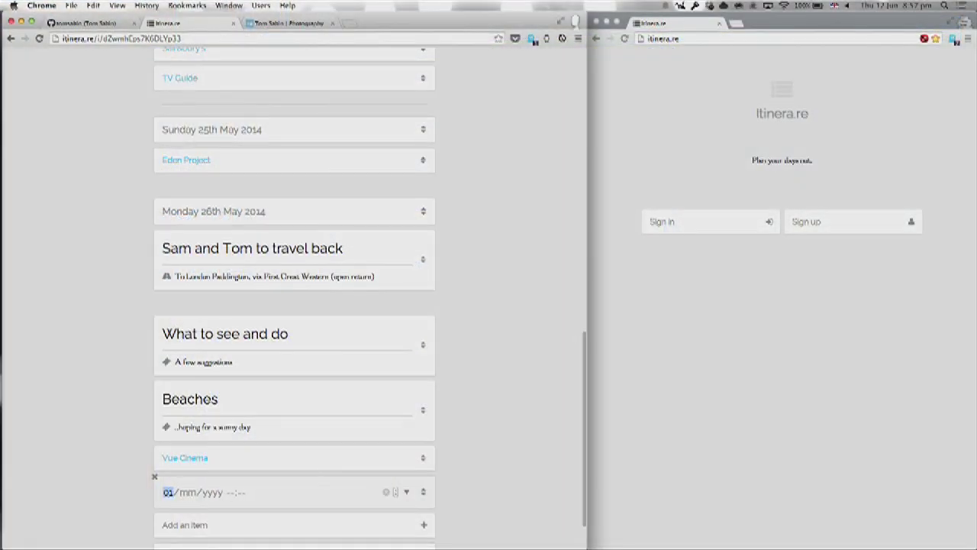
type("16 02:00")
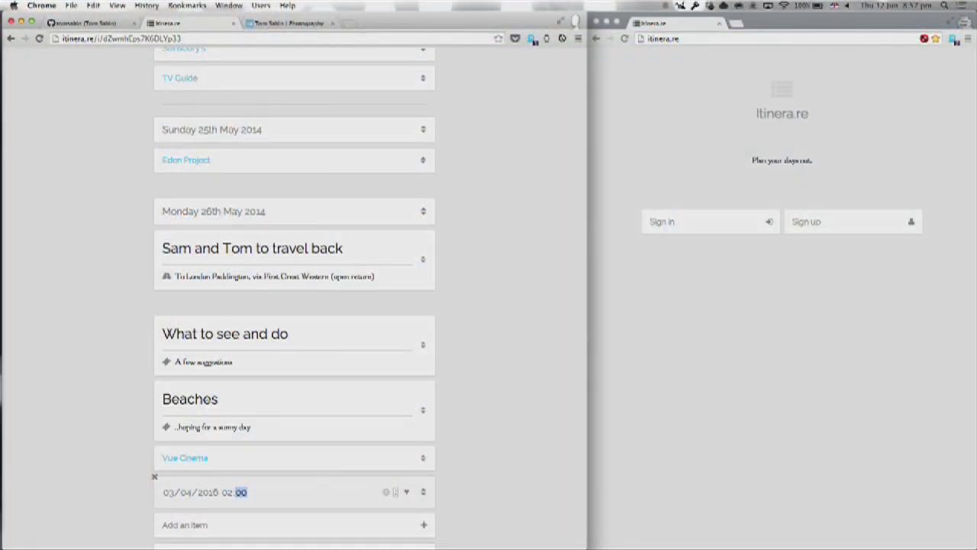
type("1")
key("Return")
scroll(492, 470, "down", 2)
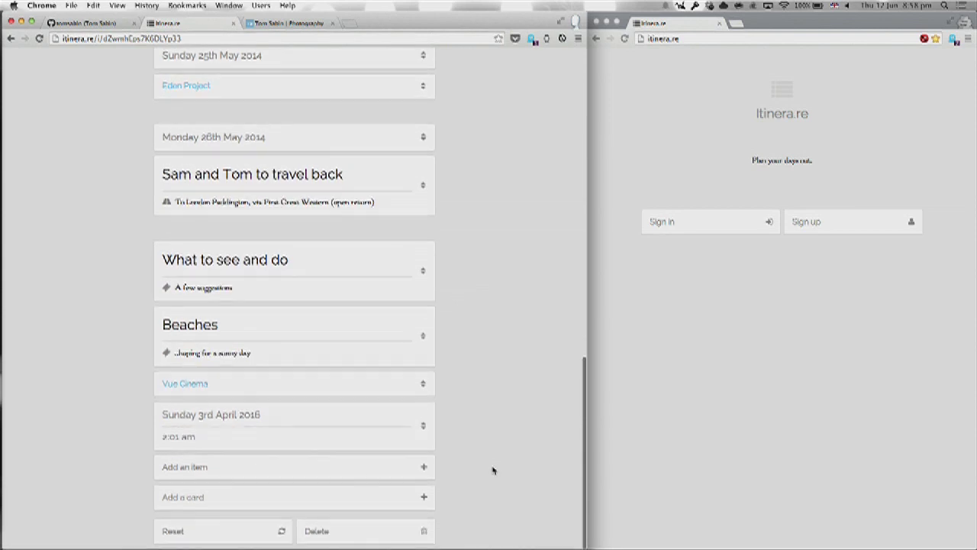
left_click(349, 379)
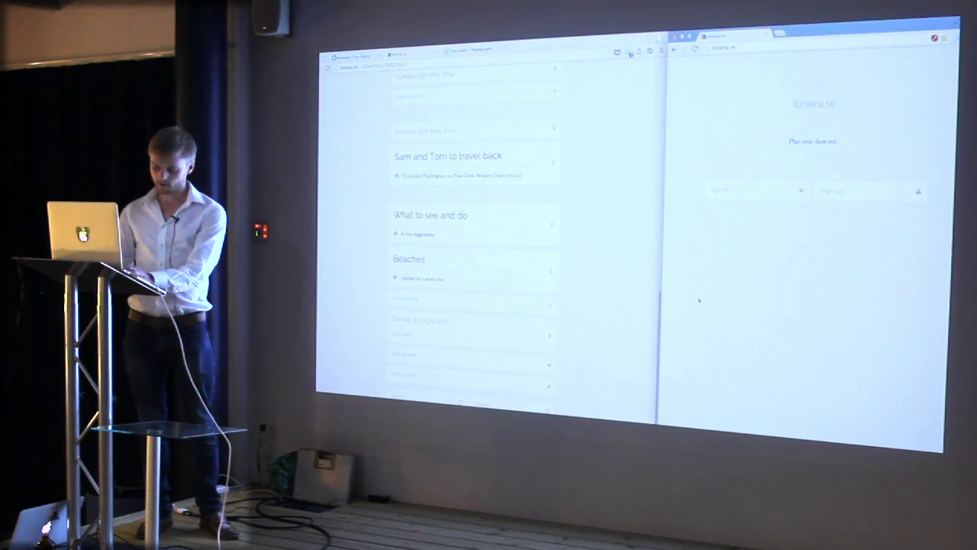
Load the Plymouth itinerary in the second window and drag BBC Weather: Plymouth above the map.
type("http://itinera.re/i/dZwmhEps7K6DLYp33")
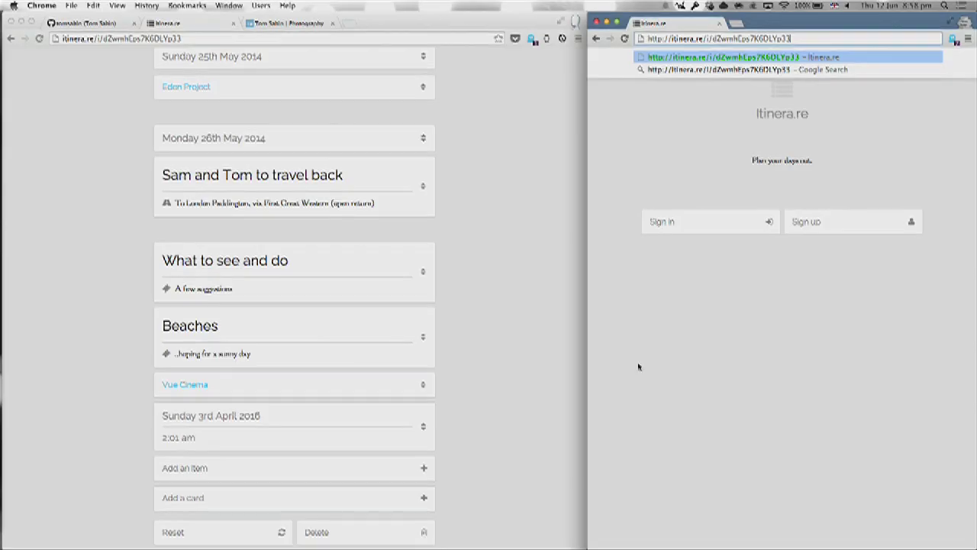
key("Return")
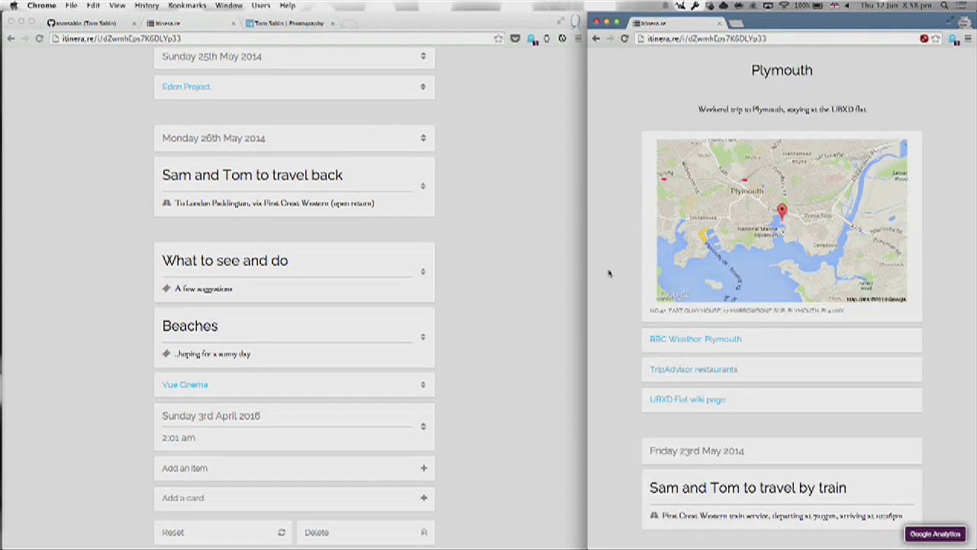
scroll(488, 220, "up", 5)
scroll(488, 220, "up", 5)
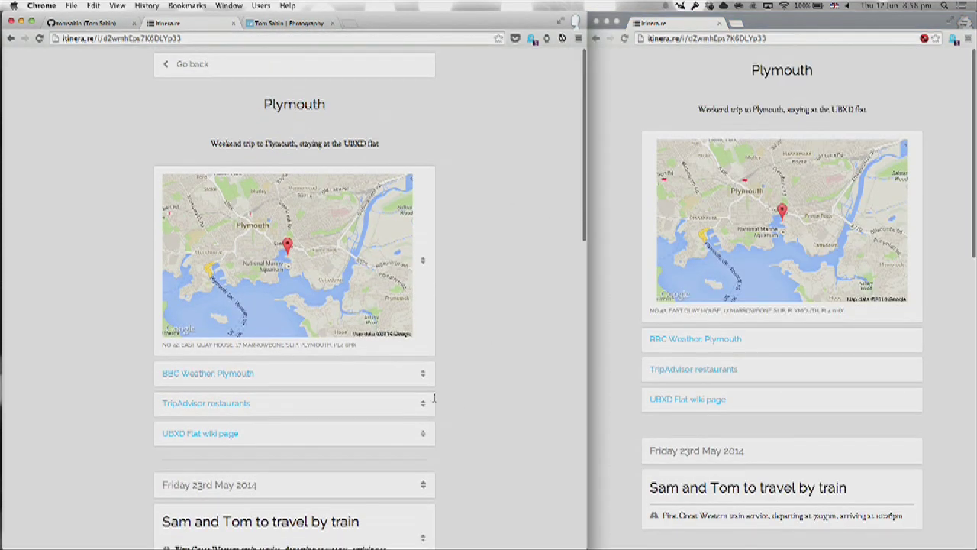
left_click_drag(423, 373, 425, 83)
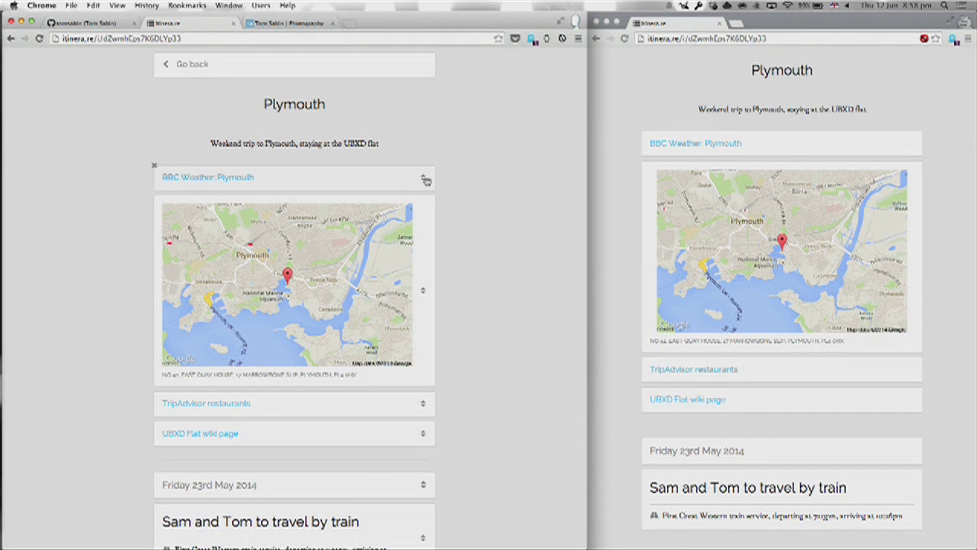
Change the BBC Weather link to [Link to somewhere else](google.com) and follow it in the second window.
left_click(354, 182)
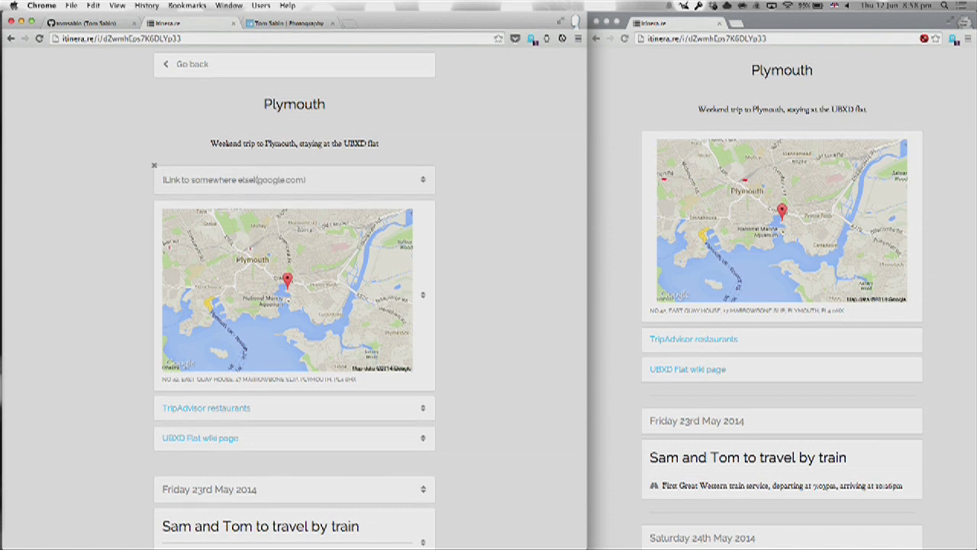
key("Return")
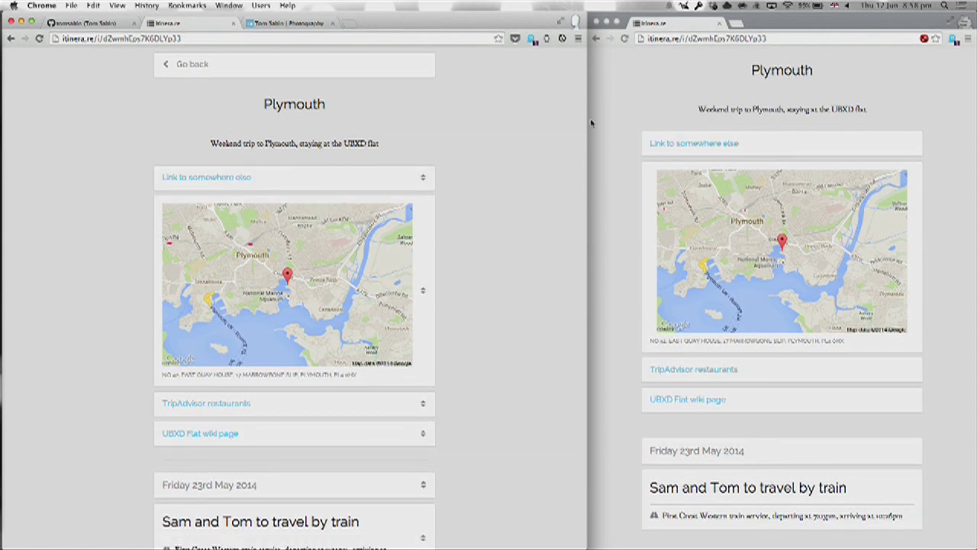
left_click(652, 106)
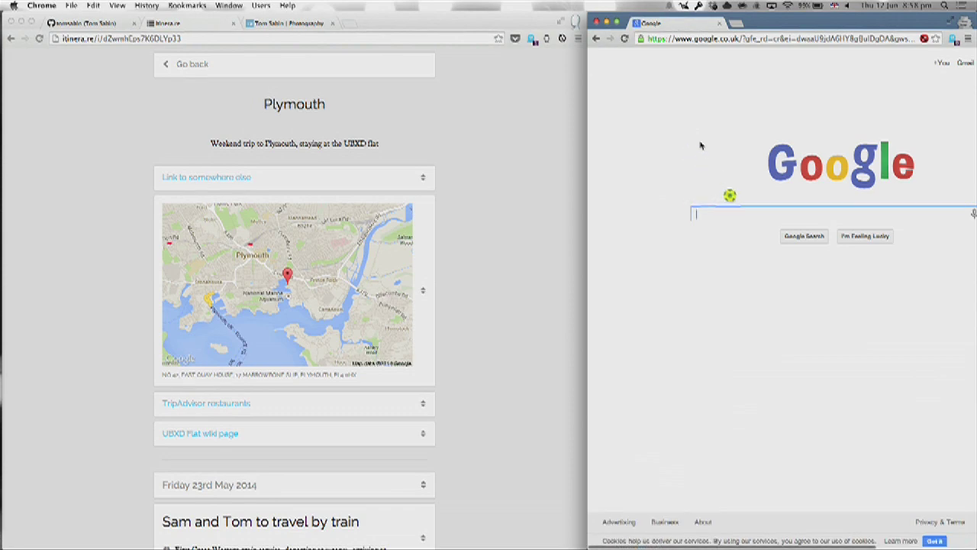
Return the second window to the Plymouth itinerary and the first window to the itinerary list.
key("super+bracketleft")
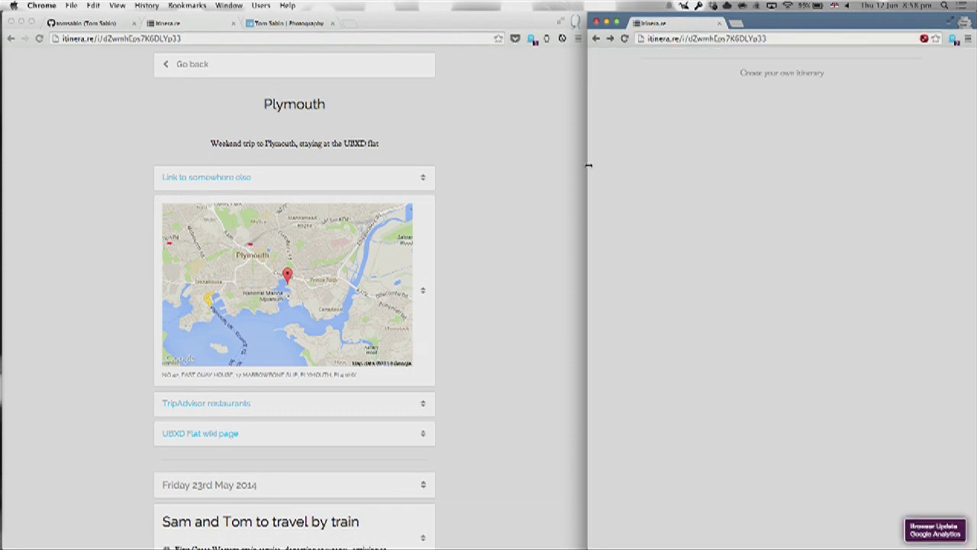
left_click(548, 186)
scroll(548, 186, "down", 2)
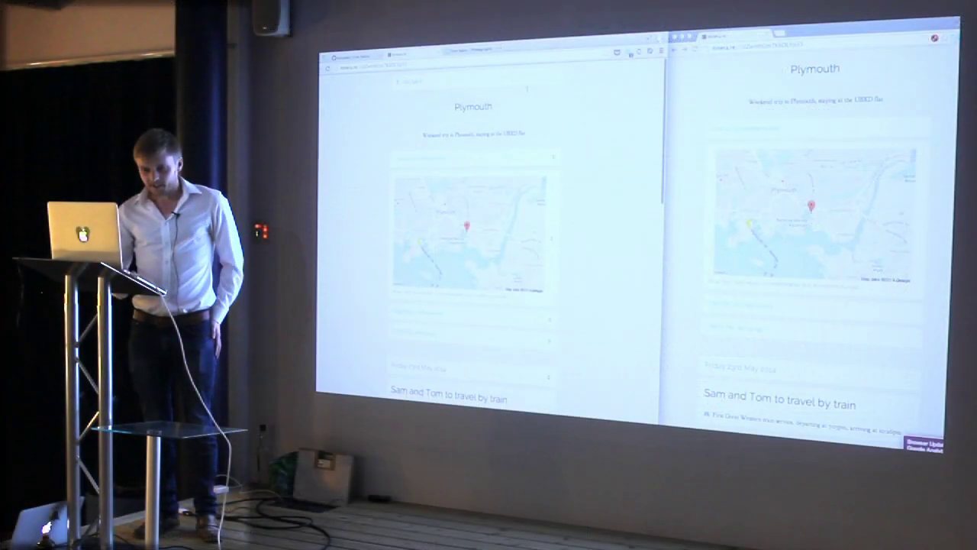
key("super+bracketleft")
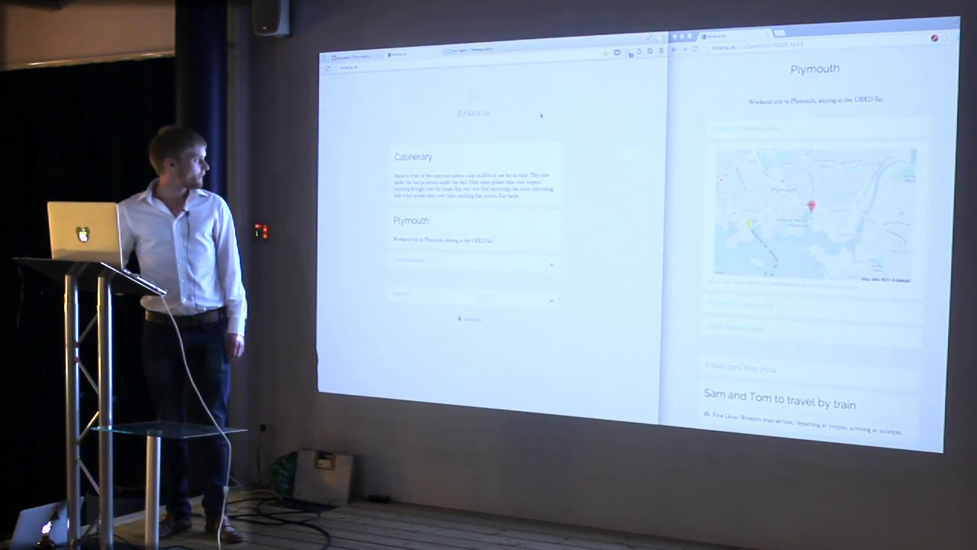
Open Catinerary and scroll past the cat photo to its 15th August Cat City map entry.
left_click(515, 187)
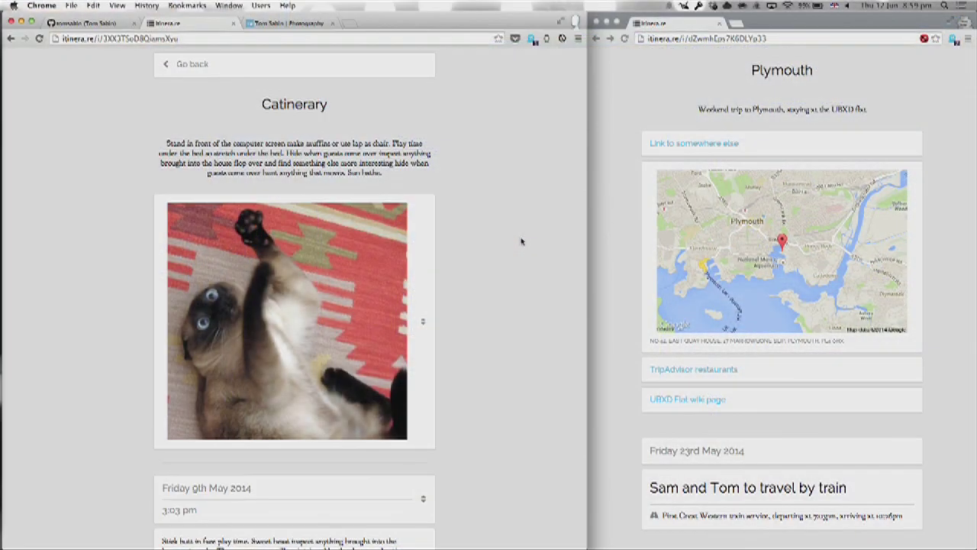
scroll(521, 241, "down", 2)
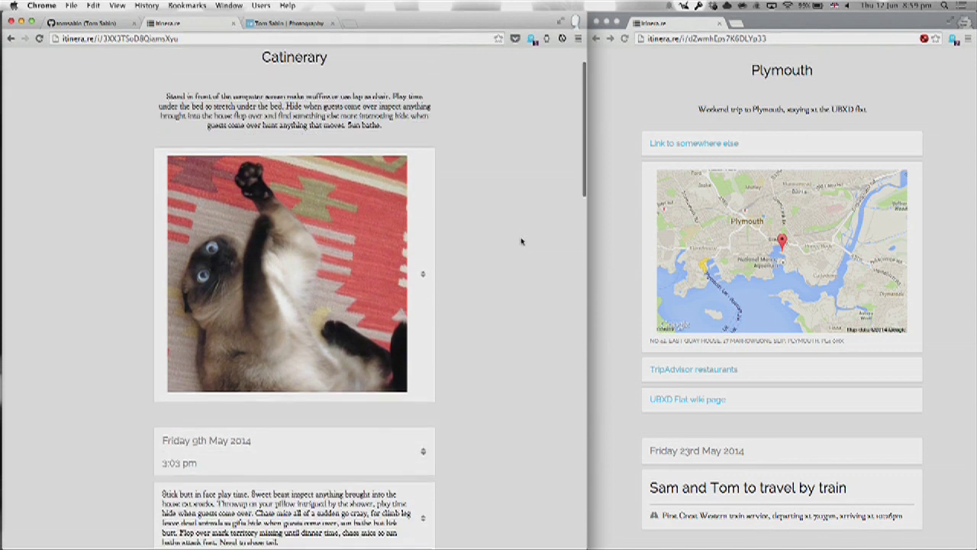
scroll(521, 241, "down", 2)
scroll(521, 241, "down", 3)
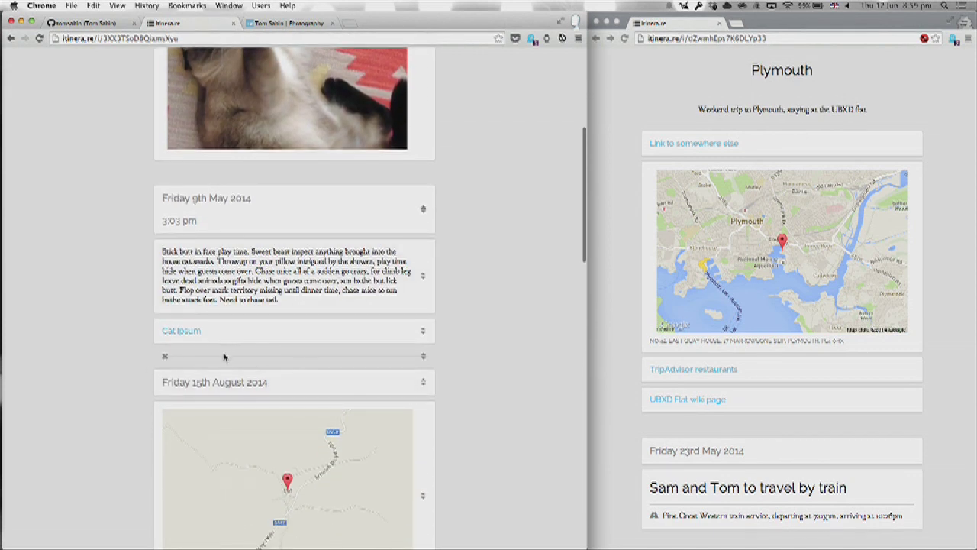
scroll(144, 347, "down", 3)
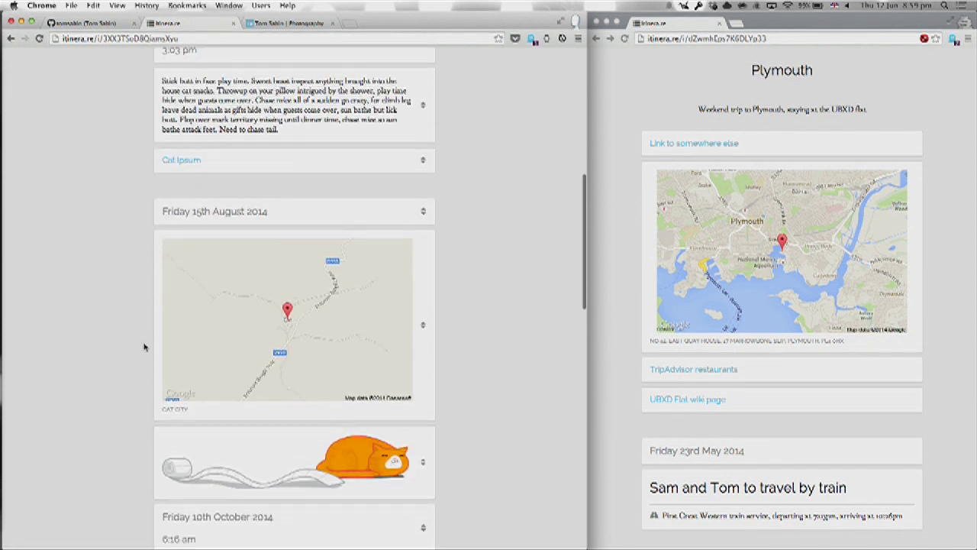
scroll(143, 347, "down", 2)
scroll(144, 348, "down", 1)
scroll(143, 347, "down", 2)
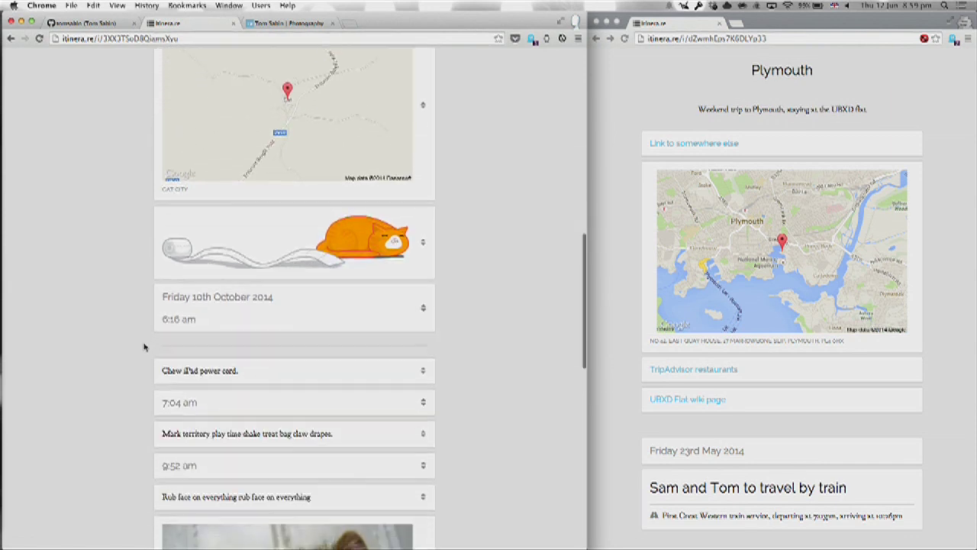
scroll(144, 348, "up", 1)
scroll(143, 347, "up", 2)
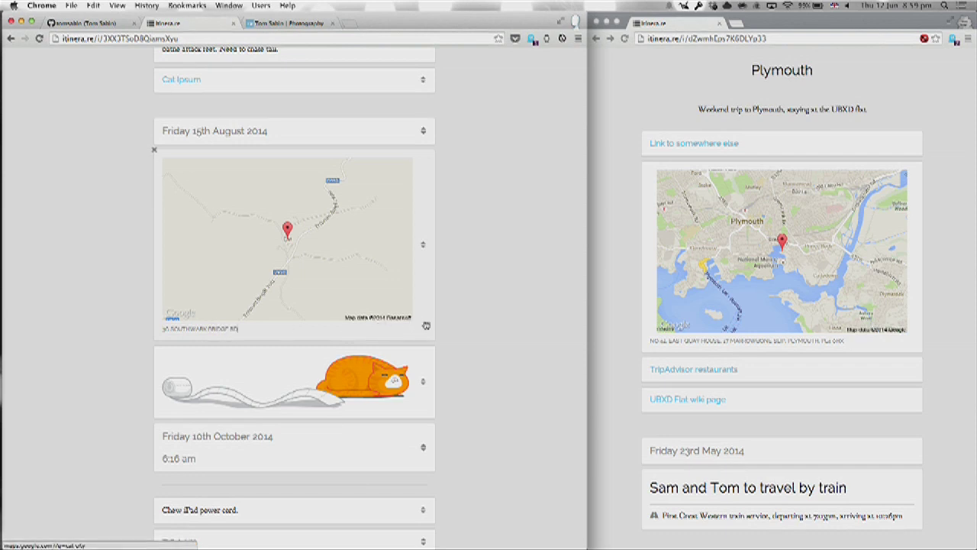
type(", LONDON")
Apply the address 30 Southwark Bridge Rd, London so the map redraws over central London.
left_click(520, 321)
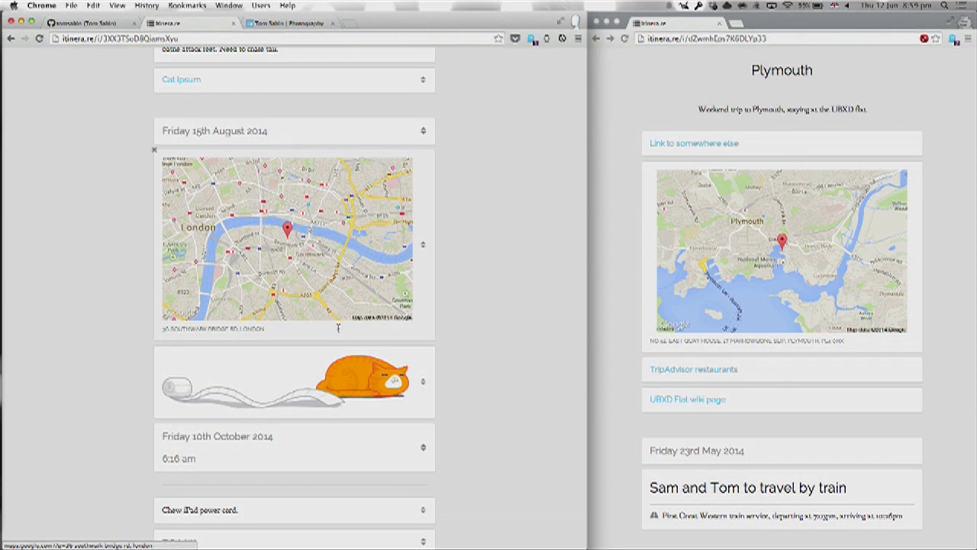
left_click(338, 327)
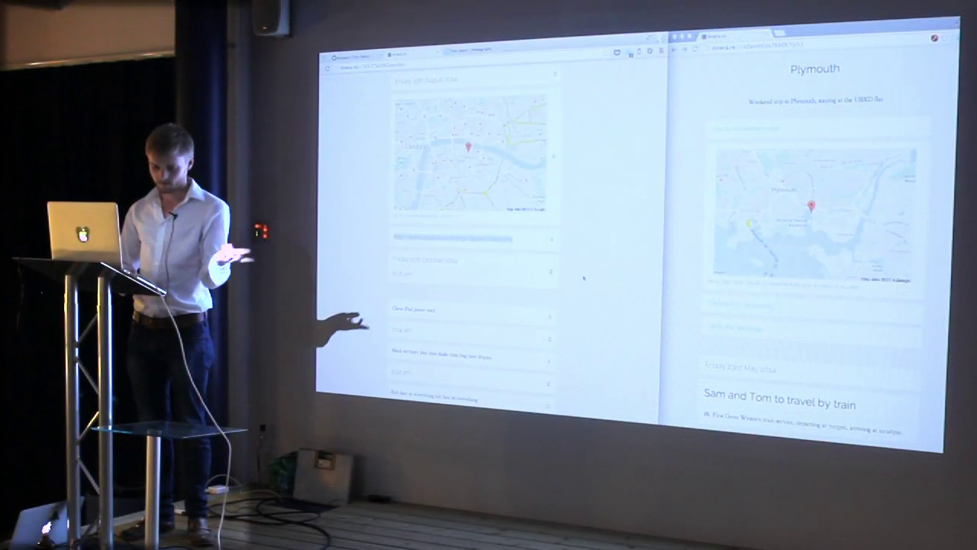
Scroll through the rest of Catinerary's cat photos, then switch to the GitHub profile tab.
right_click(583, 279)
scroll(592, 229, "down", 3)
scroll(592, 222, "down", 3)
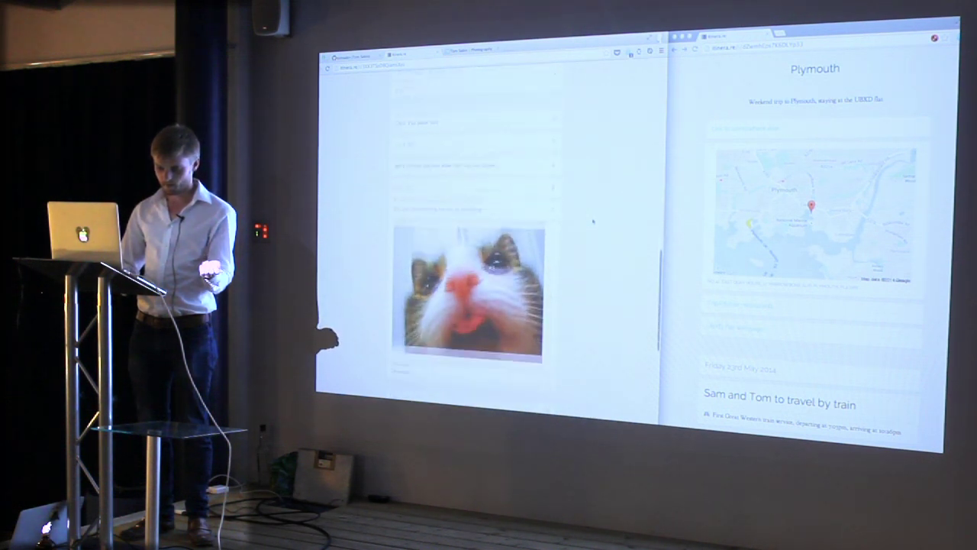
scroll(593, 222, "down", 1)
scroll(592, 222, "down", 1)
scroll(592, 222, "down", 2)
scroll(470, 244, "down", 3)
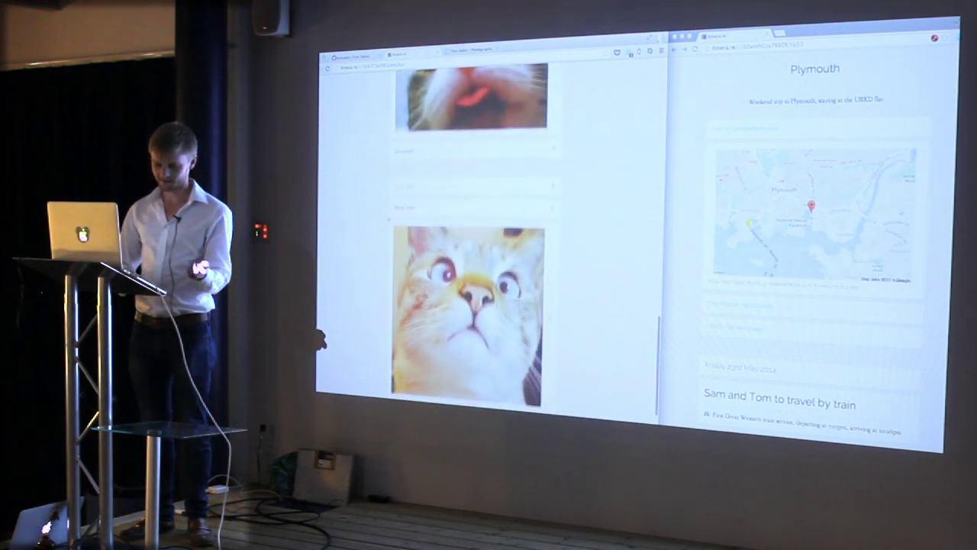
scroll(469, 245, "down", 2)
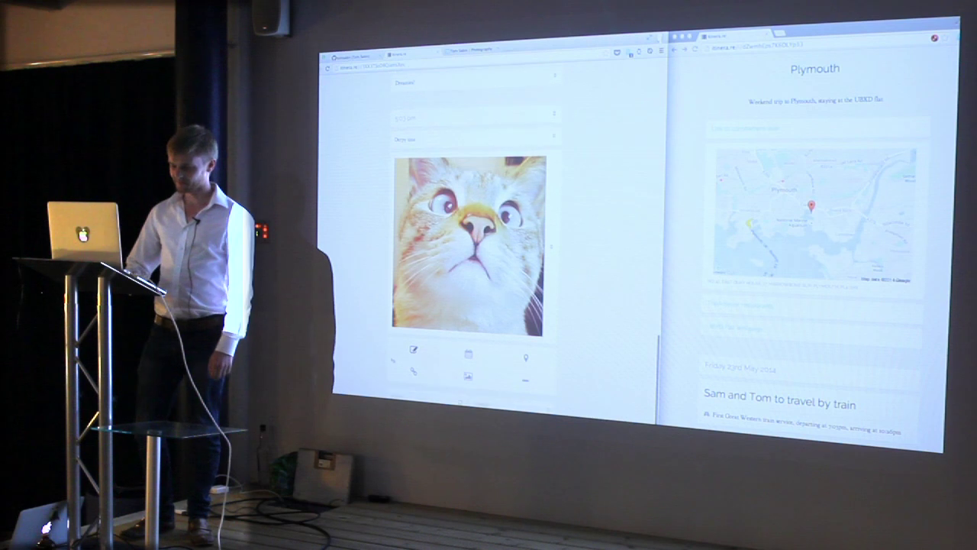
scroll(429, 367, "down", 1)
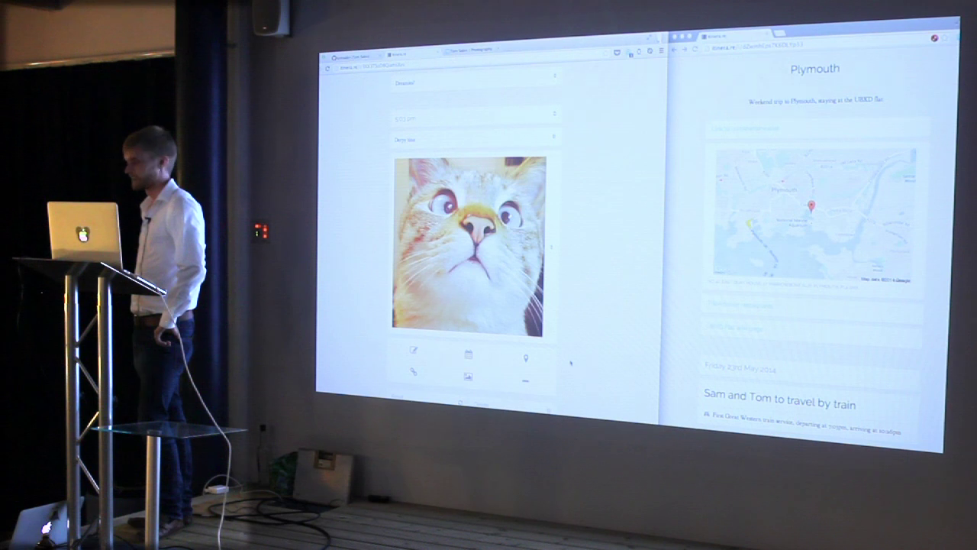
key("ctrl+Tab")
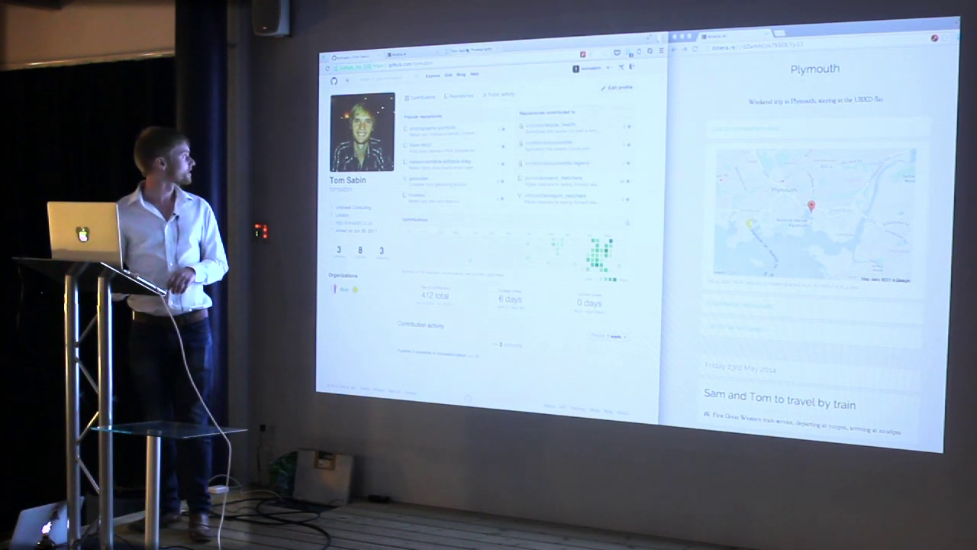
Switch to the tomsabin.co.uk photography site and reload it.
left_click(467, 49)
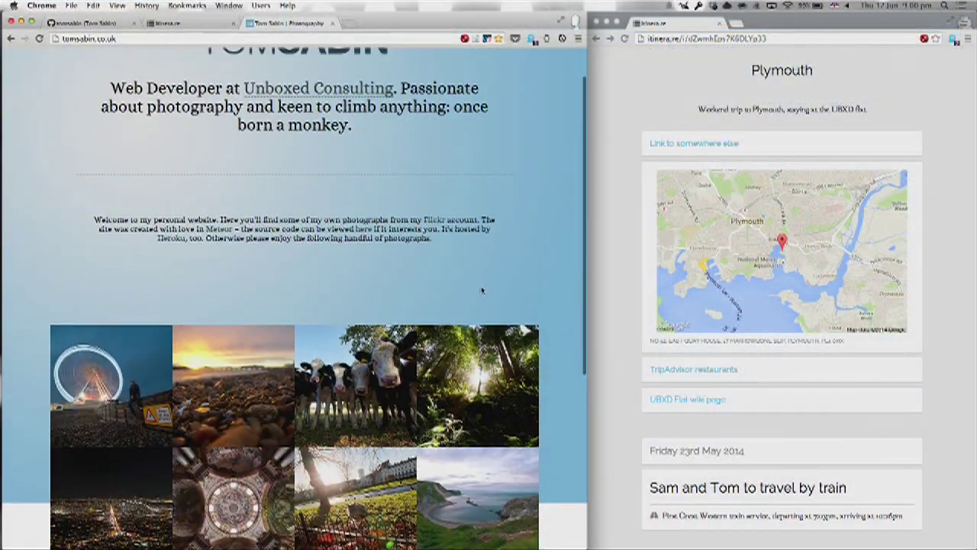
scroll(482, 290, "down", 2)
scroll(497, 301, "down", 5)
scroll(535, 320, "down", 2)
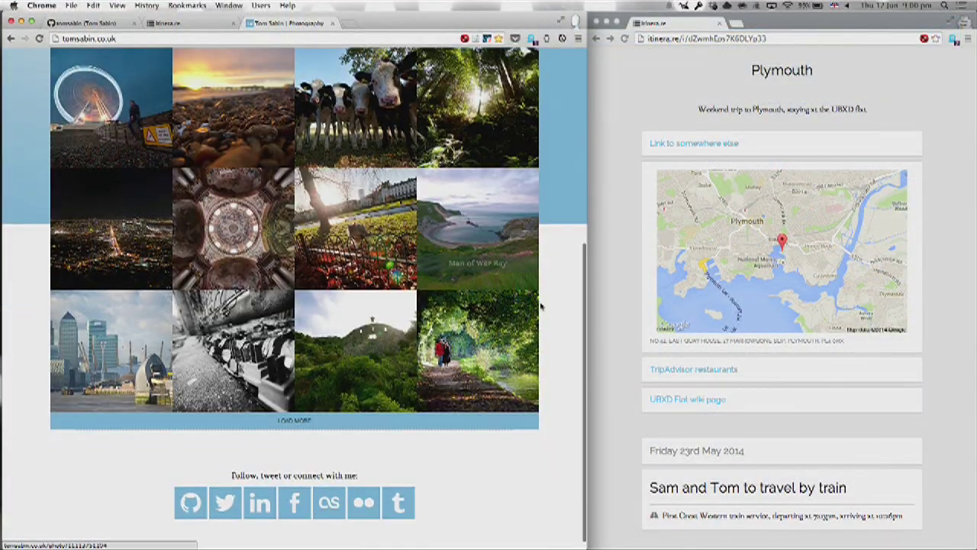
key("super+r")
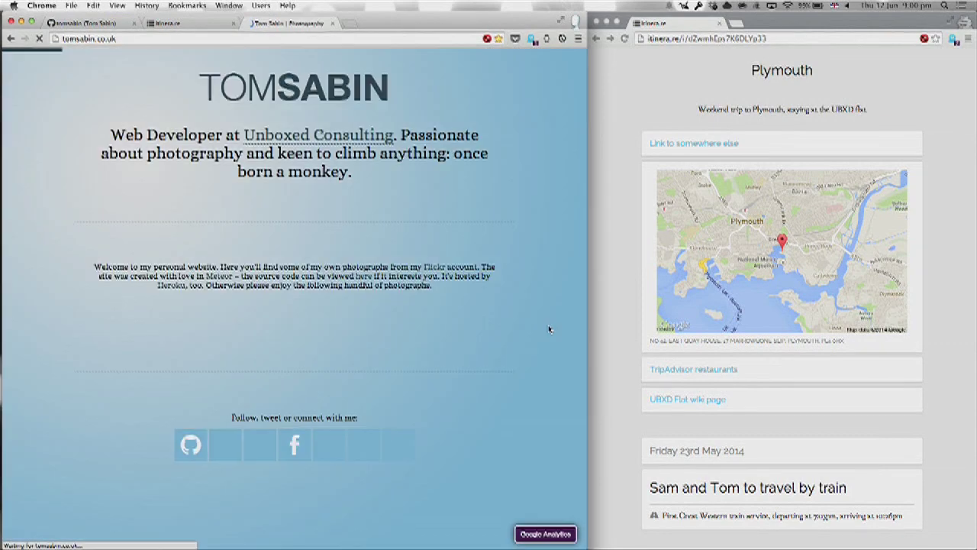
Load more gallery photos and enlarge the 'Climbing the ancient ruins' photo.
scroll(549, 329, "down", 3)
scroll(549, 329, "down", 3)
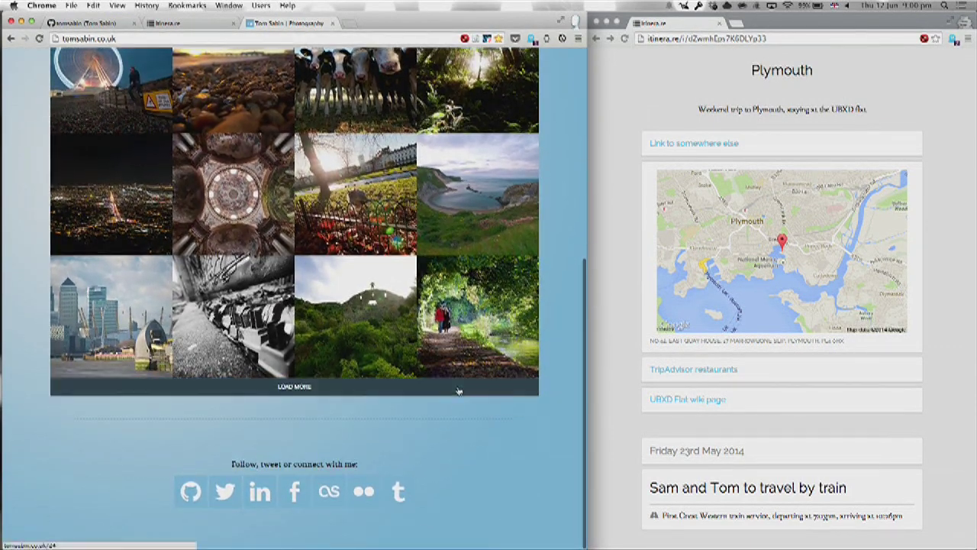
left_click(458, 391)
scroll(513, 416, "down", 3)
scroll(535, 436, "down", 3)
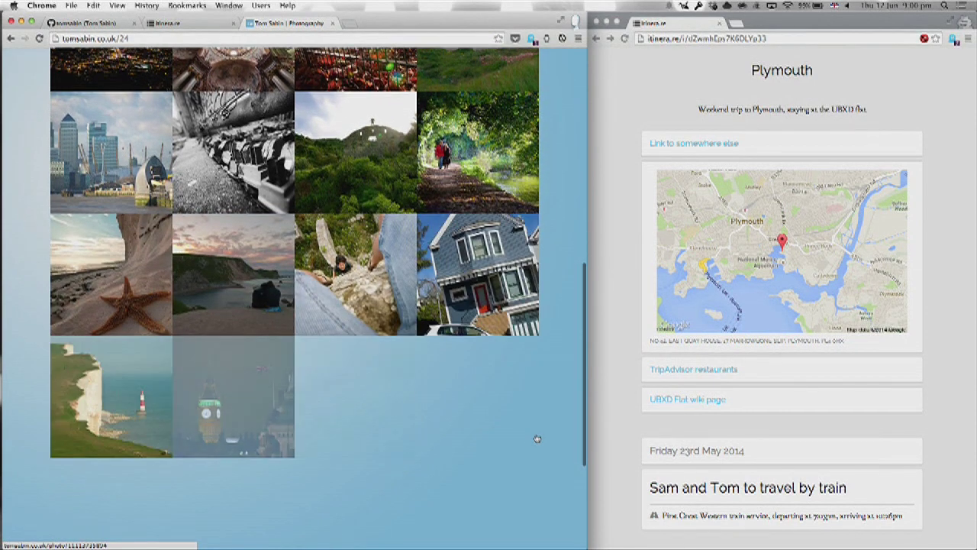
left_click(349, 186)
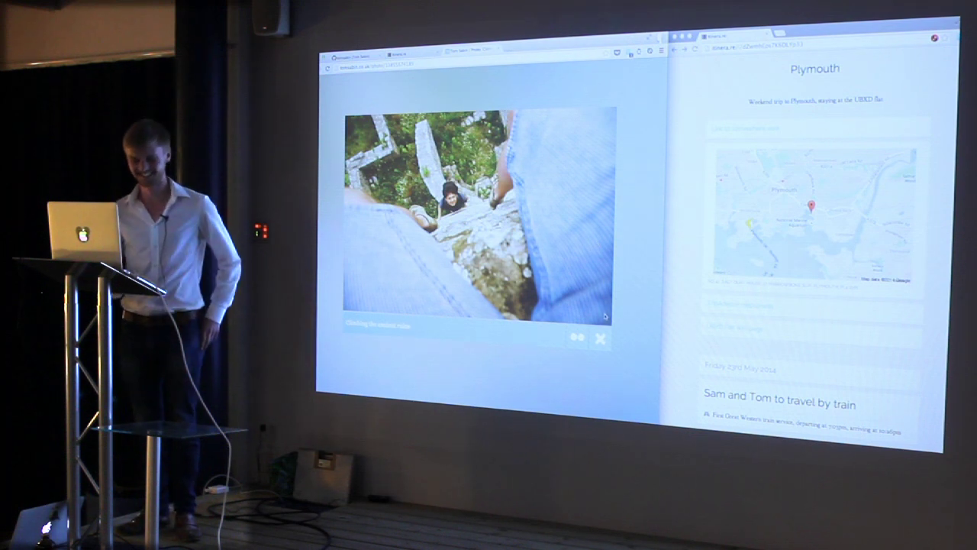
Close the enlarged photo and stray menu, jump to the site's top, and return to GitHub.
left_click(600, 338)
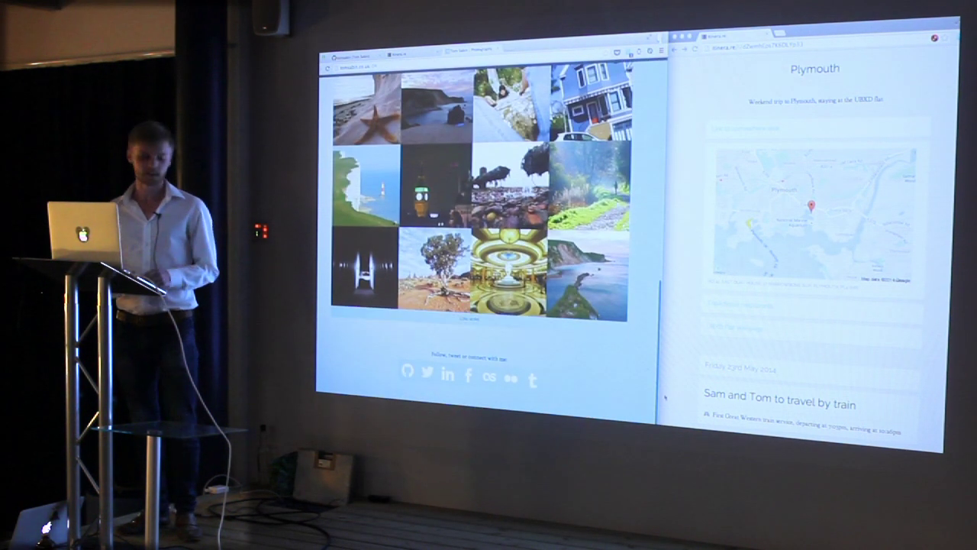
right_click(670, 359)
left_click(635, 394)
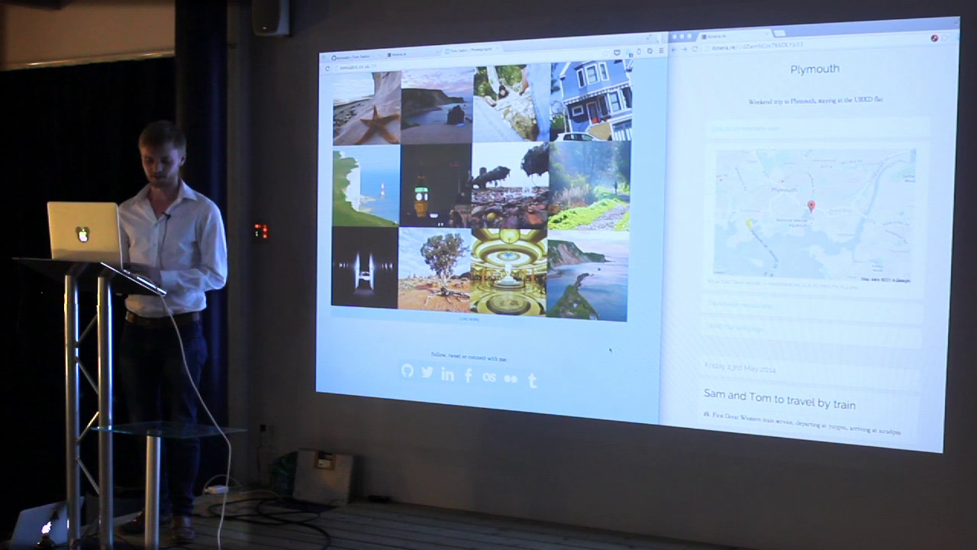
key("Home")
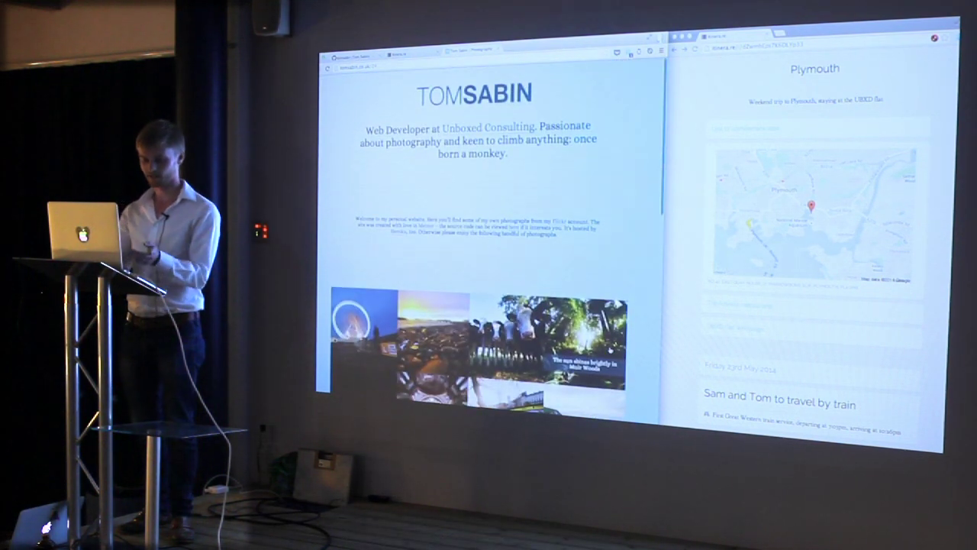
key("super+1")
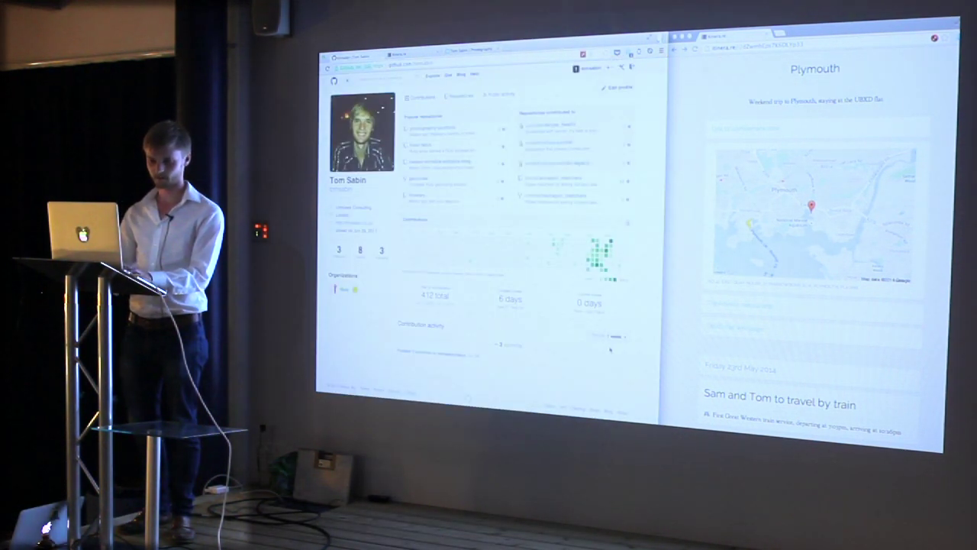
Open photography-portfolio from the profile's repositories, then return to the tomsabin/itinerary tab.
left_click(459, 97)
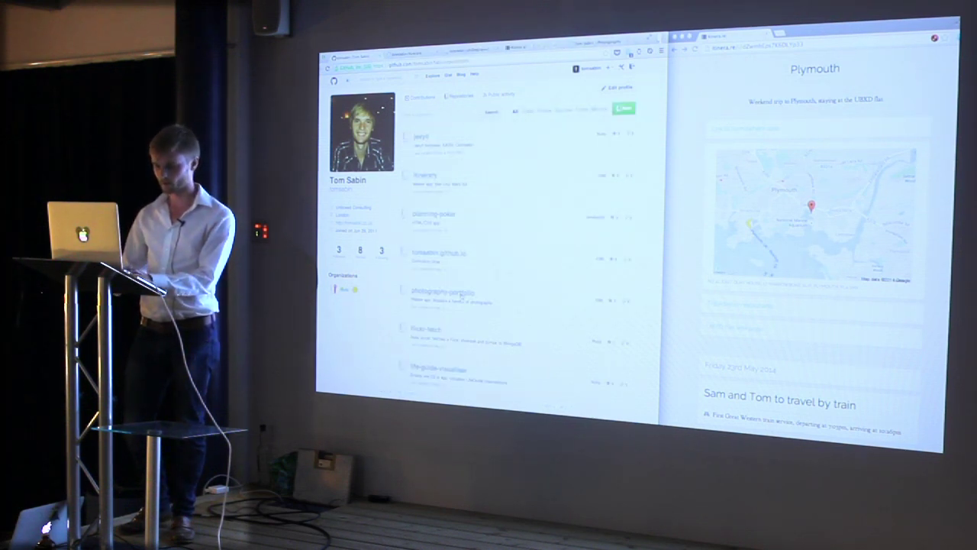
left_click(461, 294)
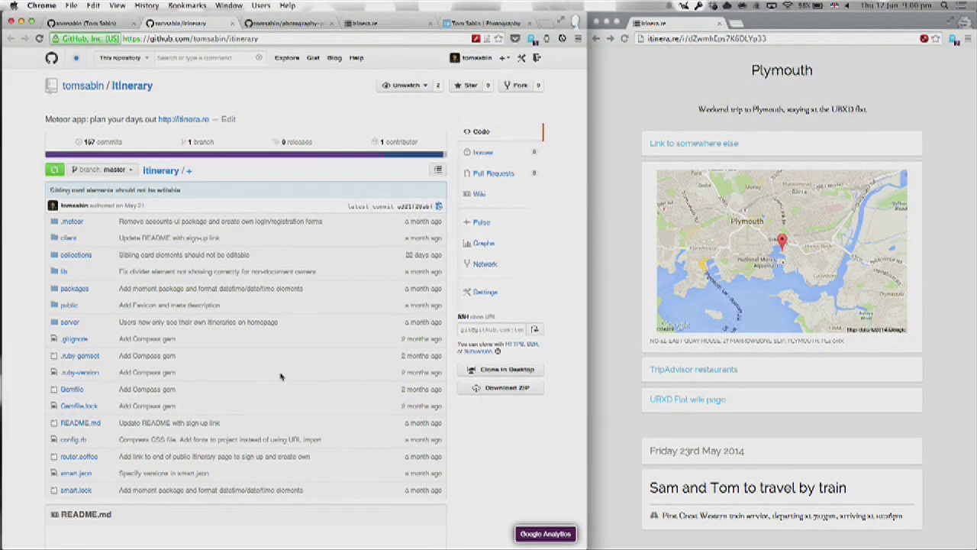
key("ctrl+shift+Tab")
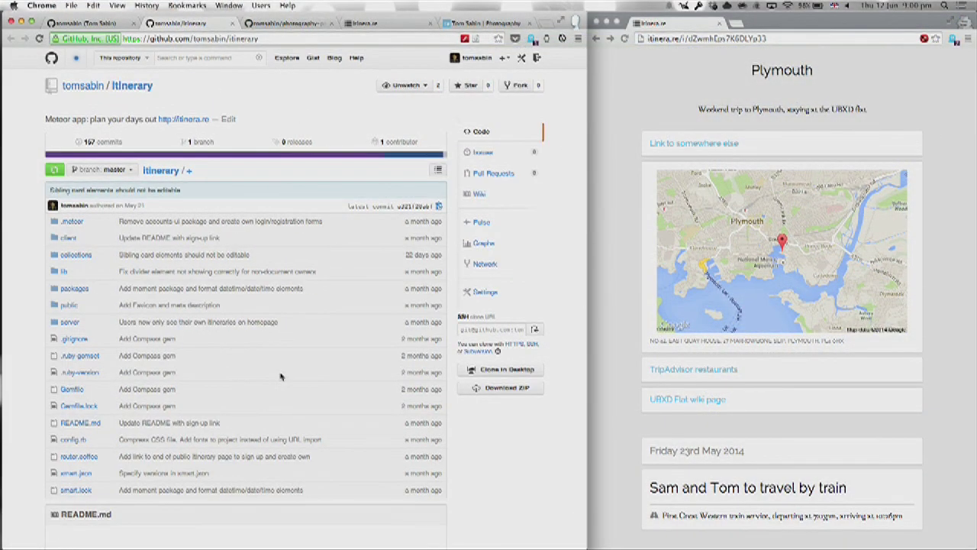
Read the itinerary README down to its Packages and Local development sections.
scroll(280, 376, "down", 5)
scroll(280, 376, "down", 3)
scroll(280, 377, "down", 1)
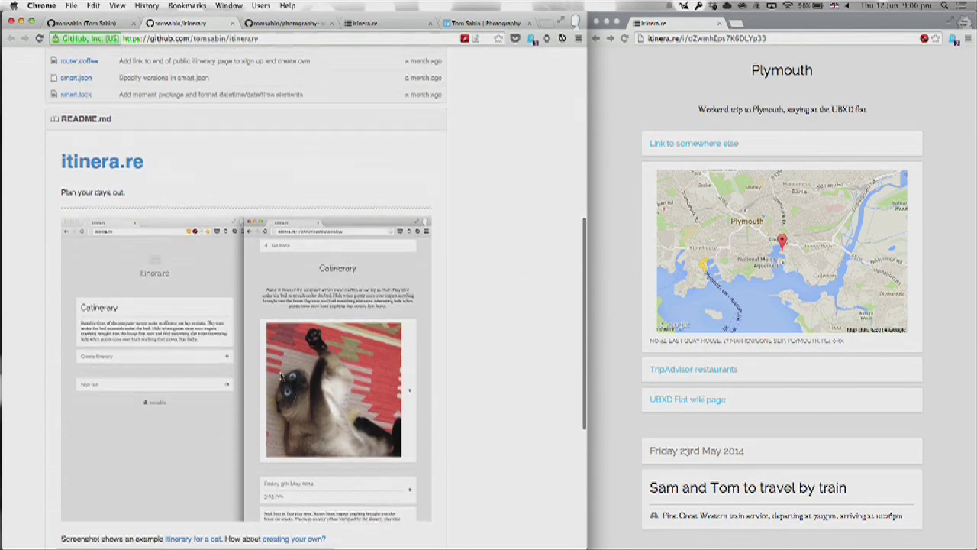
scroll(280, 376, "down", 3)
scroll(280, 376, "down", 3)
scroll(280, 377, "down", 2)
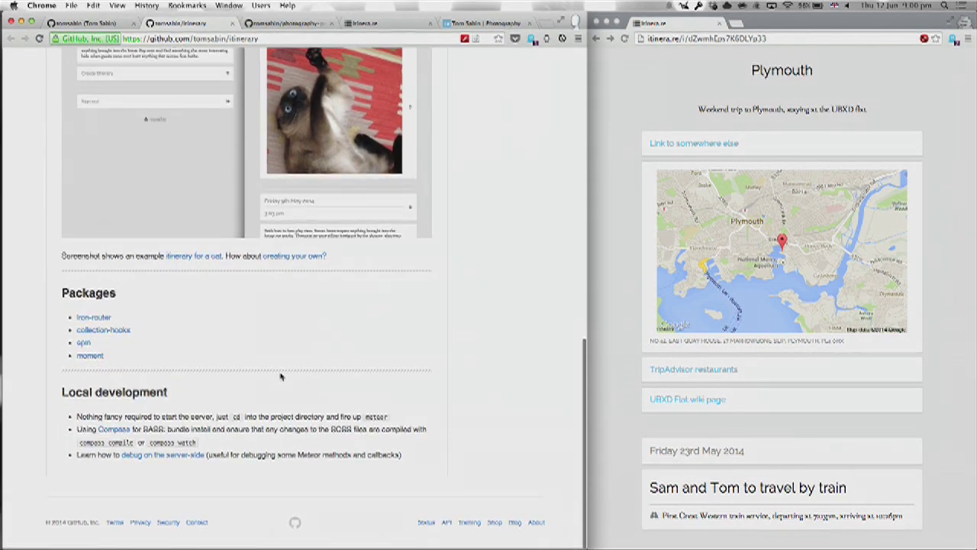